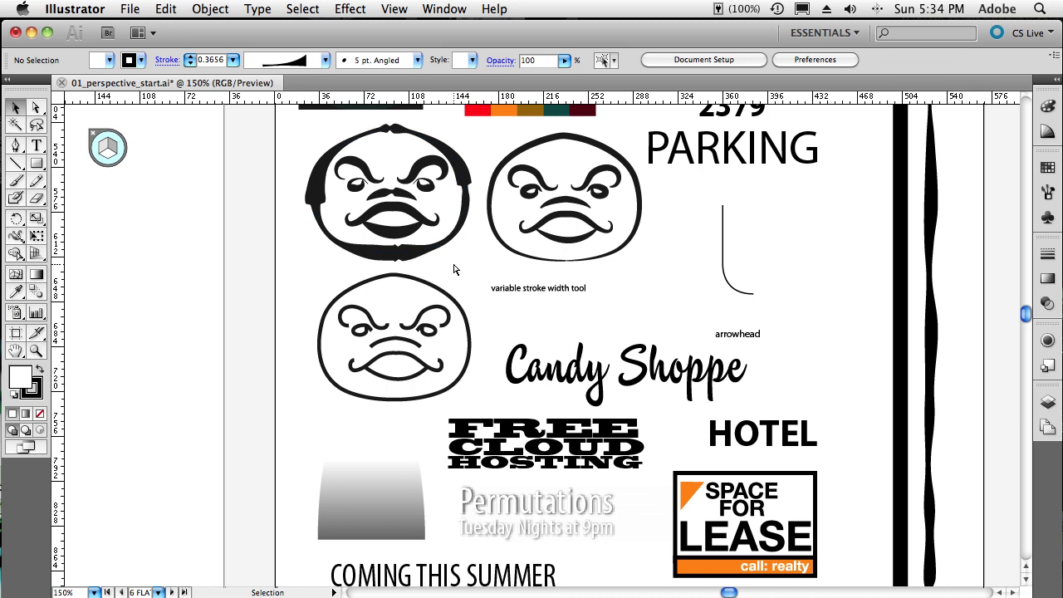
Check the artwork in outline view, then zoom in on the lower-left face drawing.
key(a)
key(super+y)
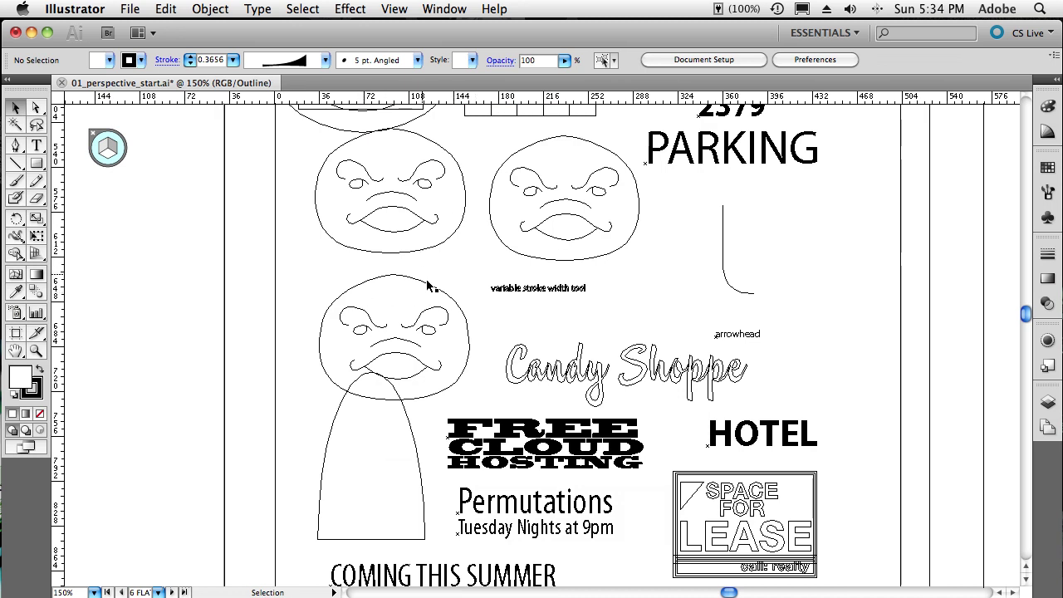
scroll(462, 306, right, 1)
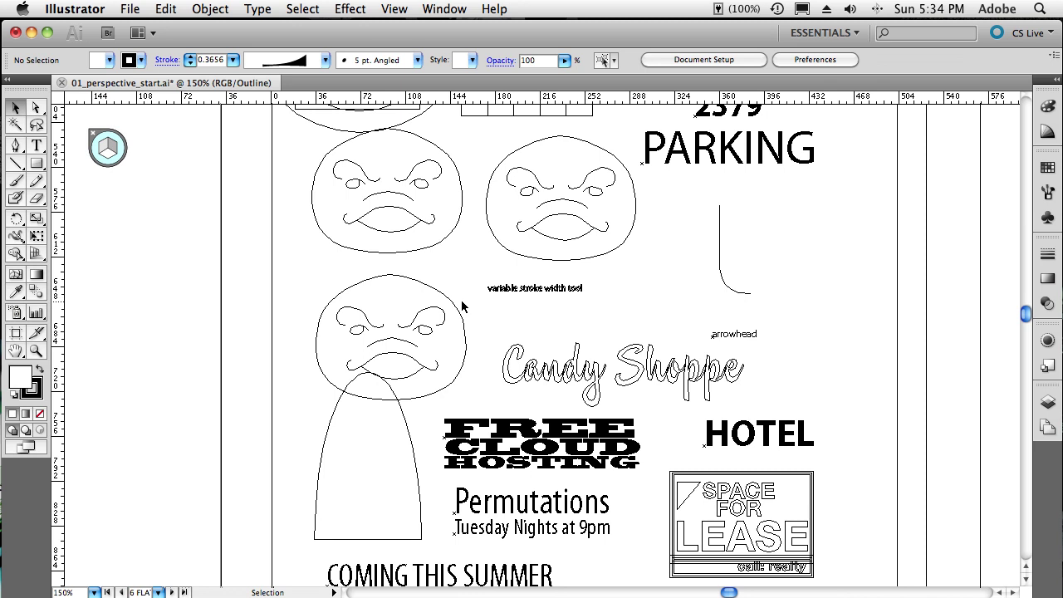
key(super+y)
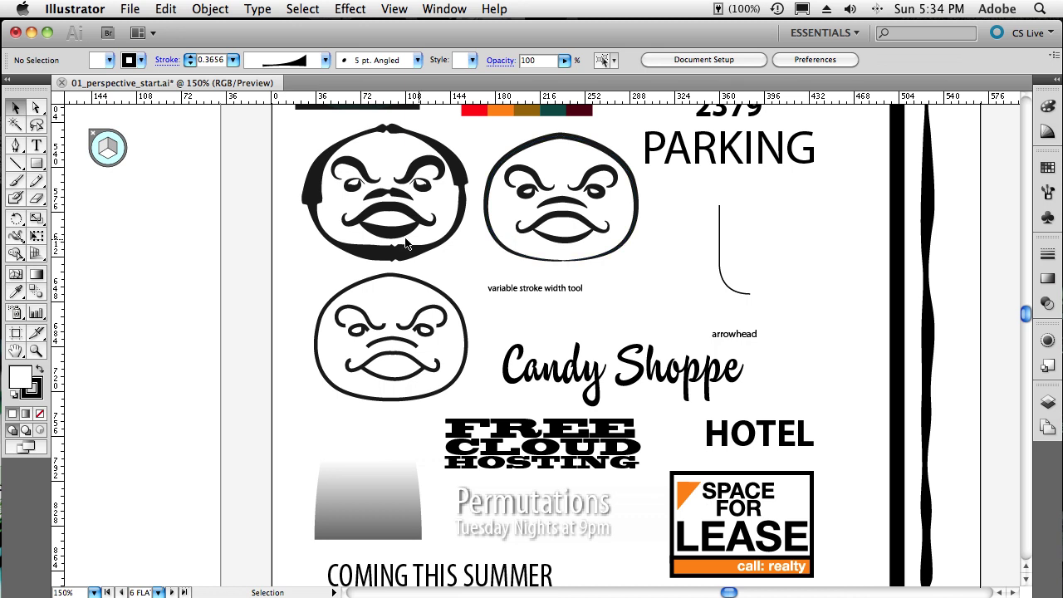
key(z)
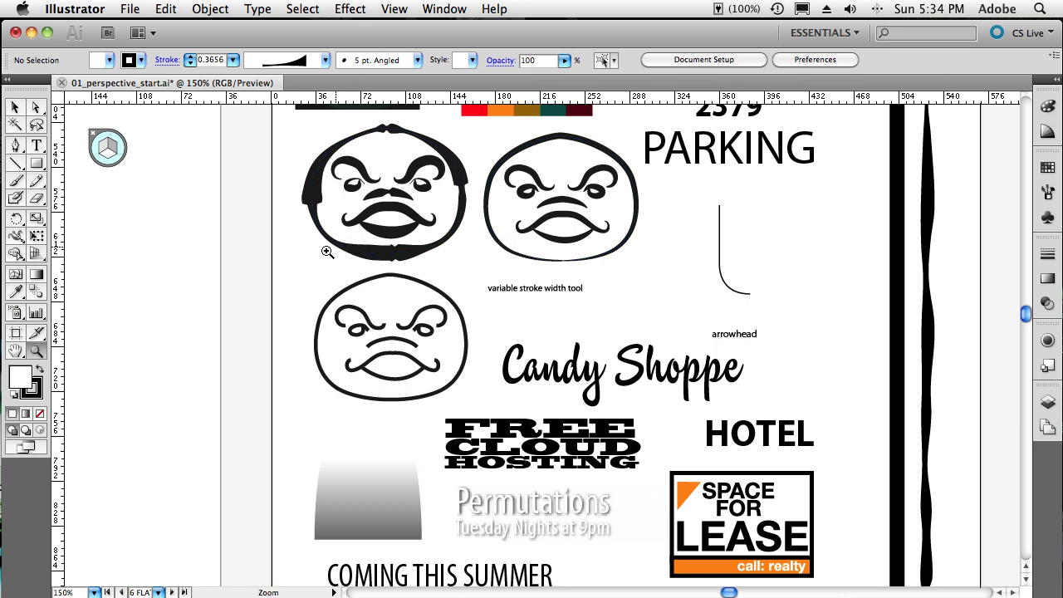
drag(301, 252, 492, 418)
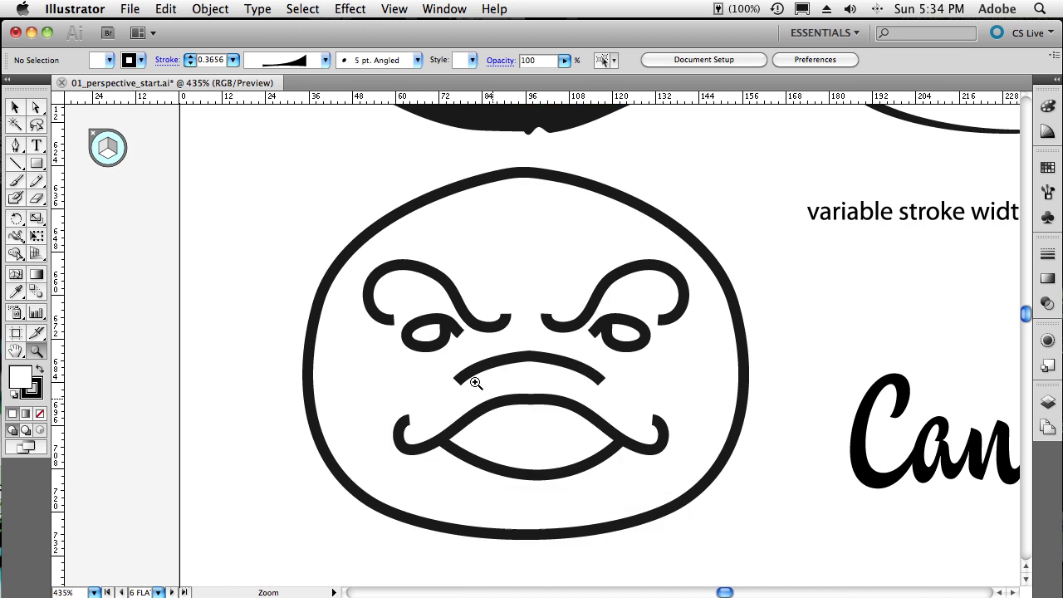
Test a width point on the face outline, then delete it to keep the even 3 pt stroke.
click(17, 237)
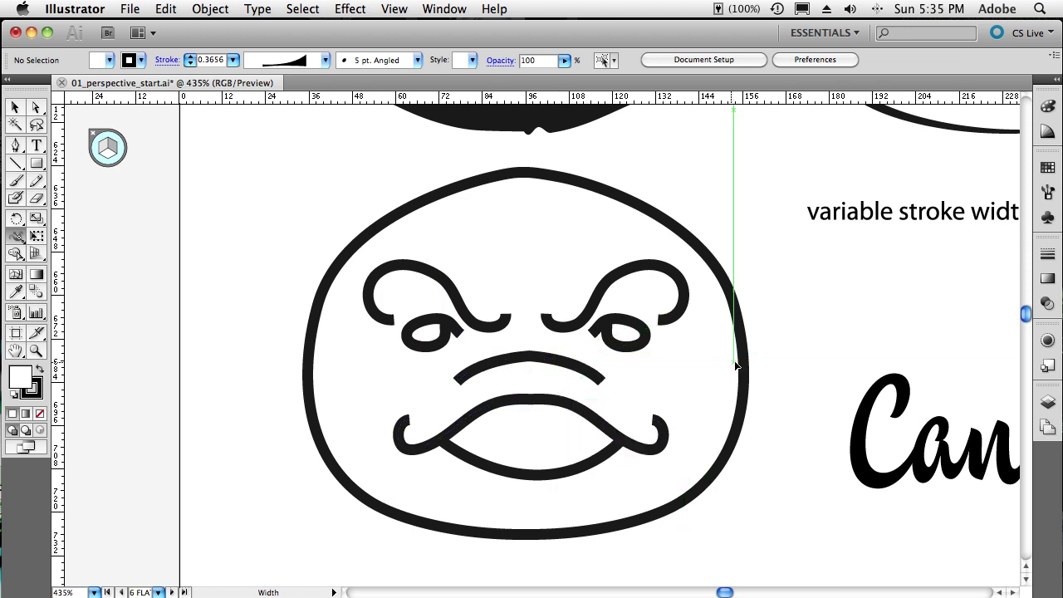
drag(743, 353, 762, 354)
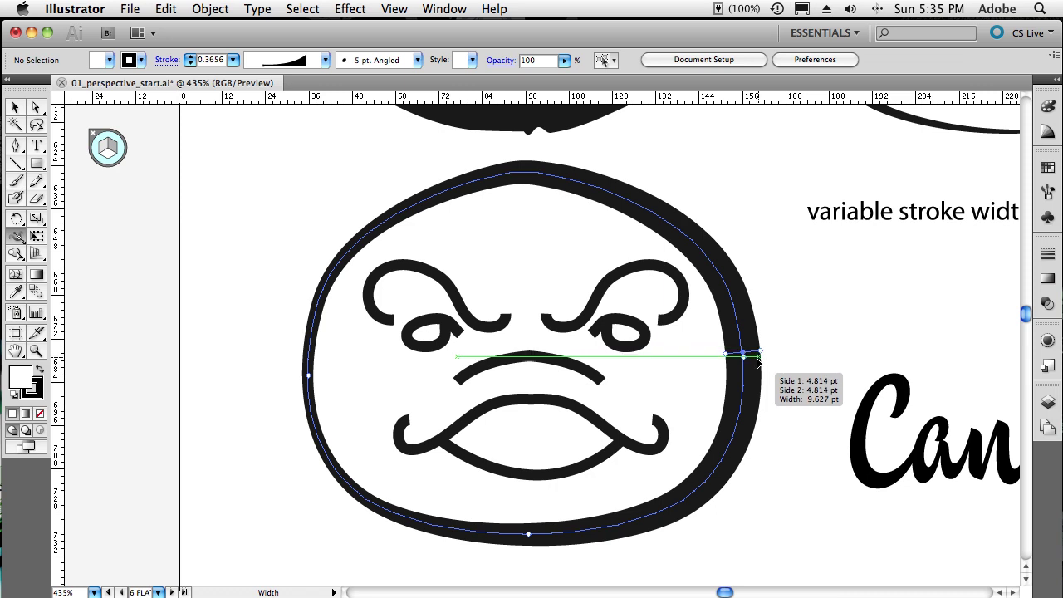
click(746, 355)
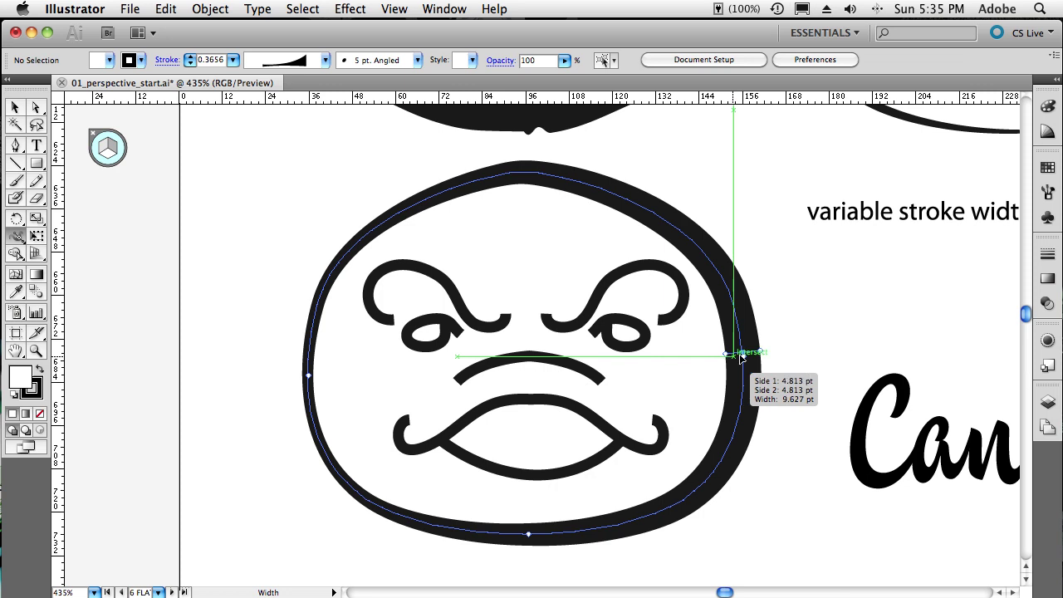
key(Delete)
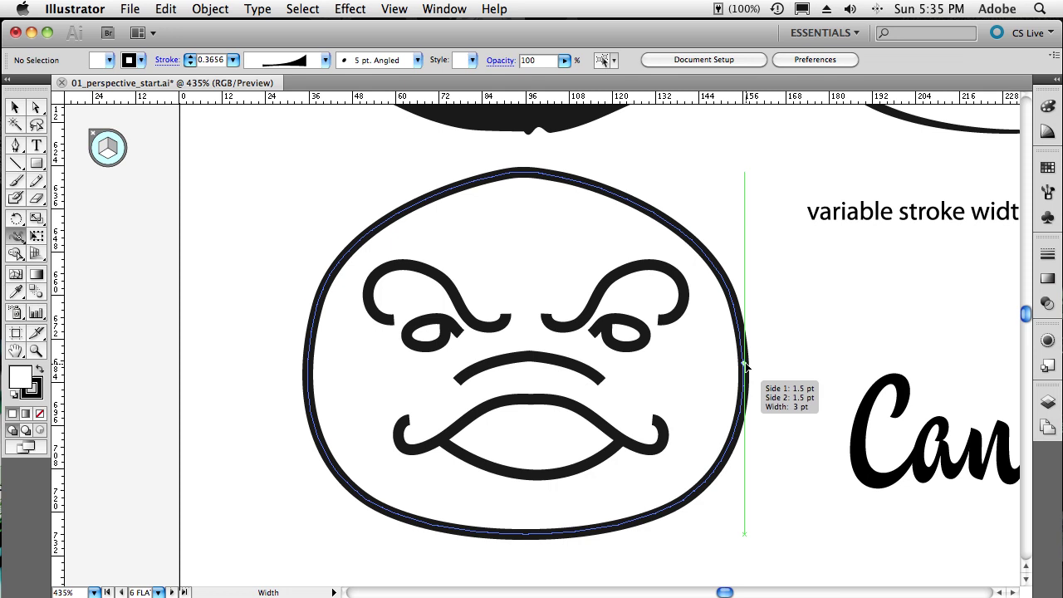
Add width points to thicken the face outline's right side, the curve above the mouth, and the lower lip.
mouse_move(746, 365)
mouse_down()
mouse_move(778, 366)
mouse_move(746, 366)
mouse_move(756, 365)
mouse_up()
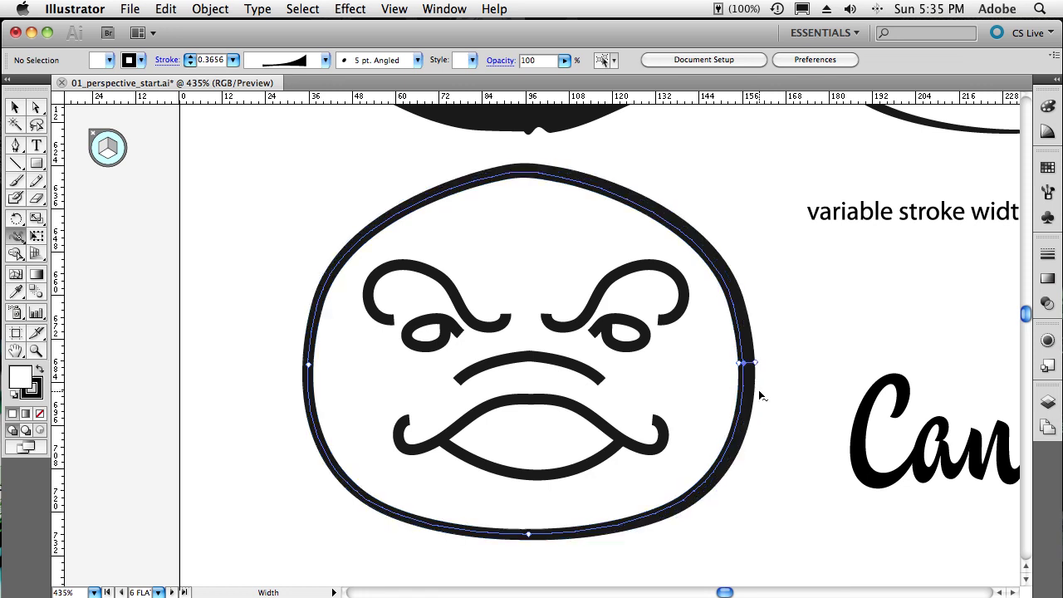
mouse_move(739, 368)
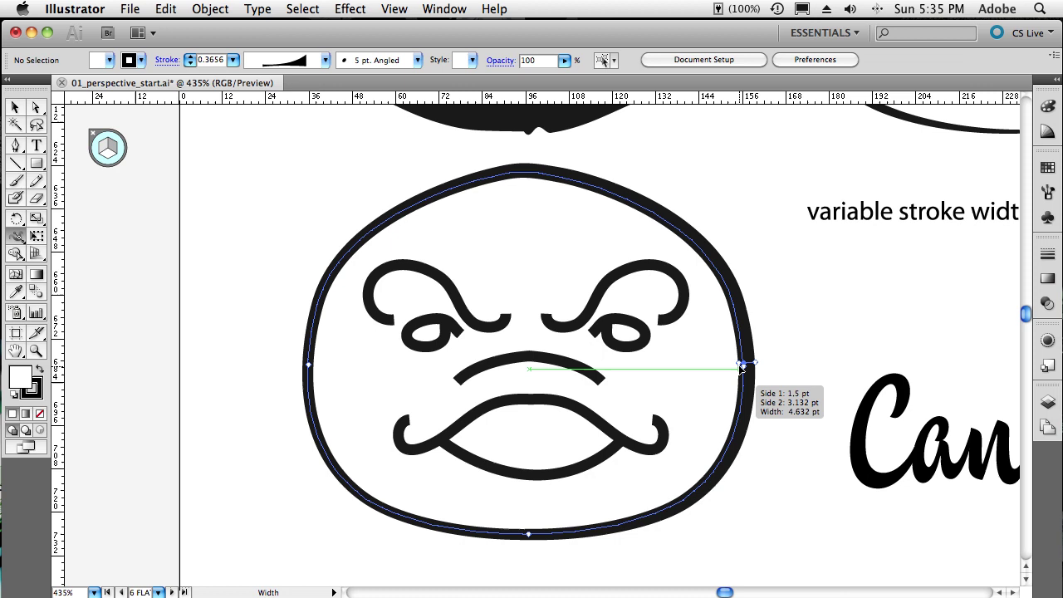
mouse_move(524, 360)
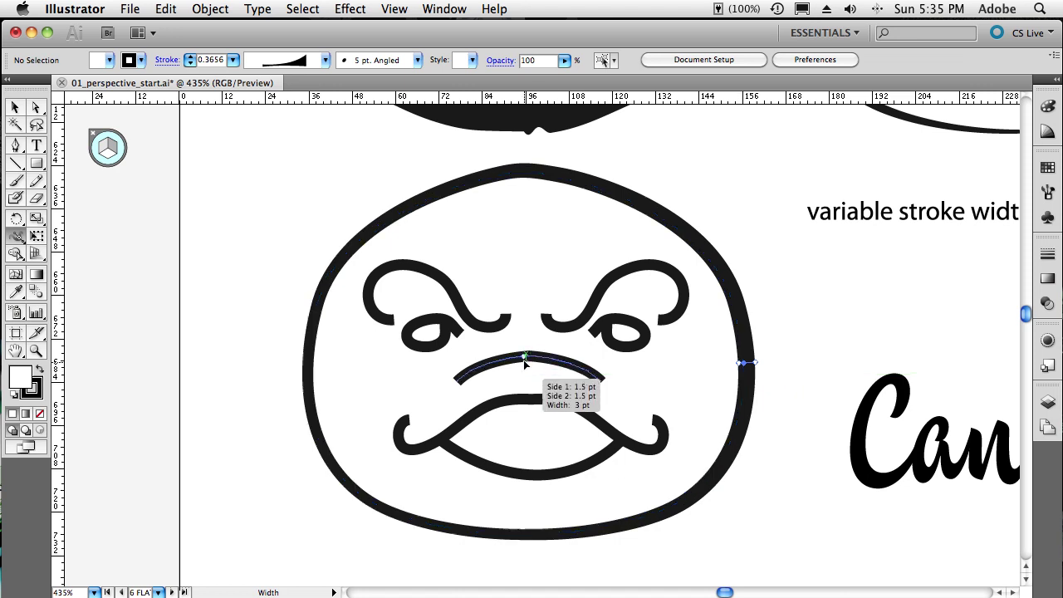
drag(526, 357, 529, 385)
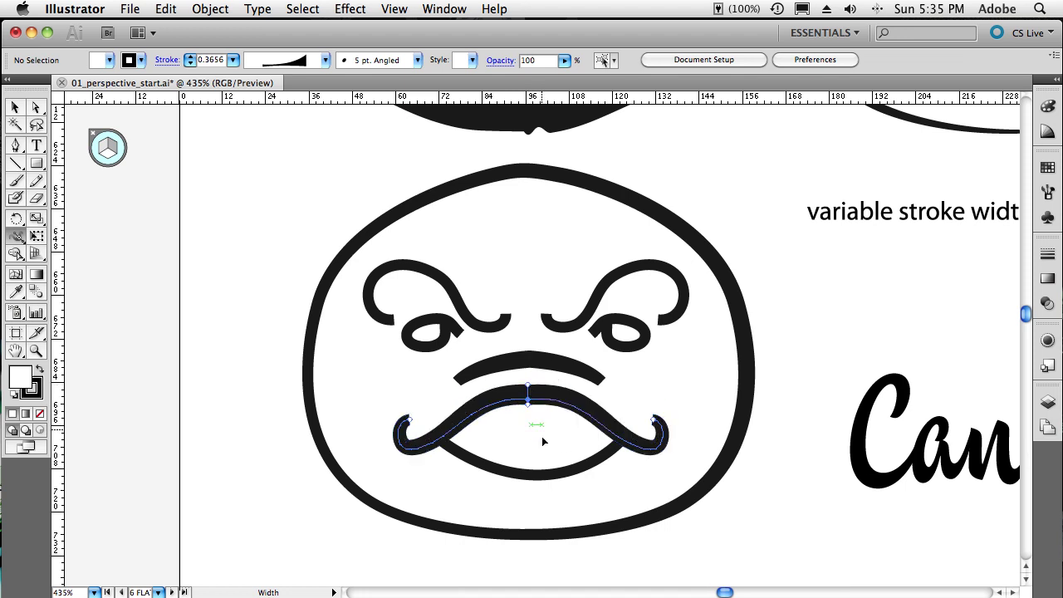
drag(540, 472, 538, 461)
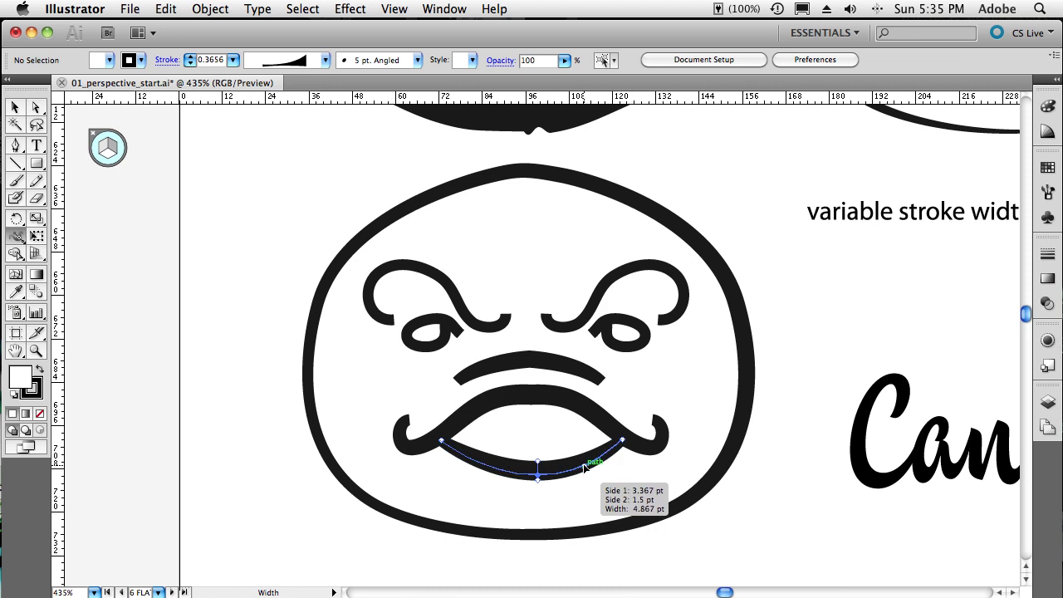
drag(584, 467, 585, 465)
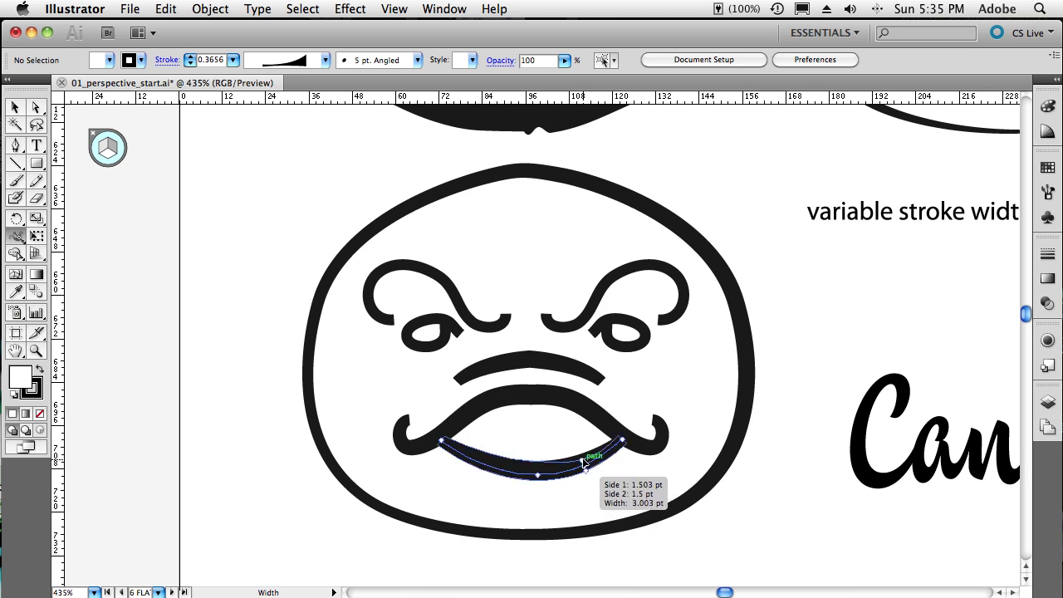
click(490, 463)
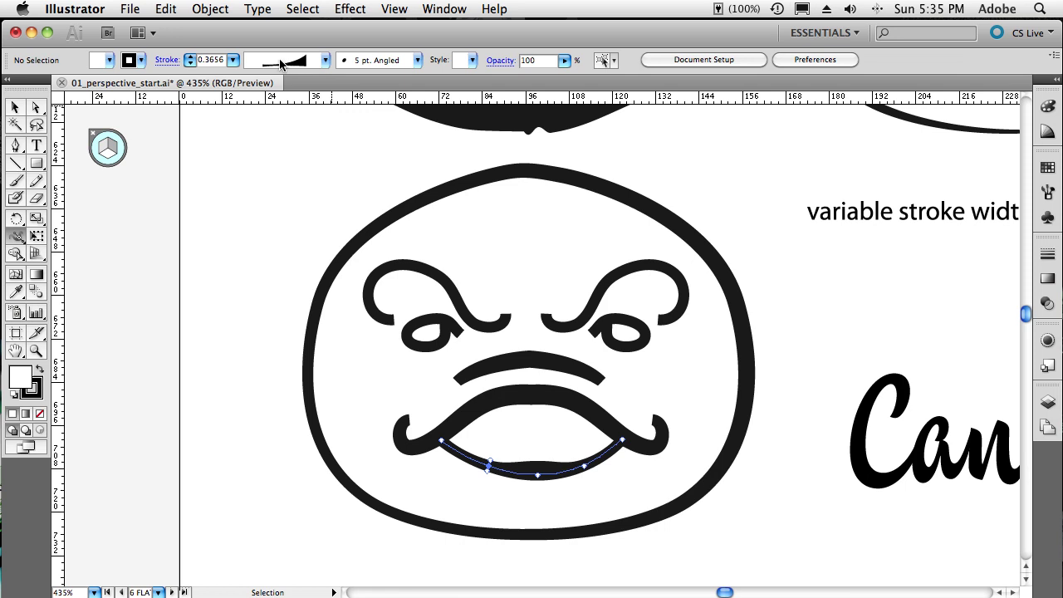
Look over the width profile list, then jump to the saved 'Plane with Jet Stream' view.
click(325, 62)
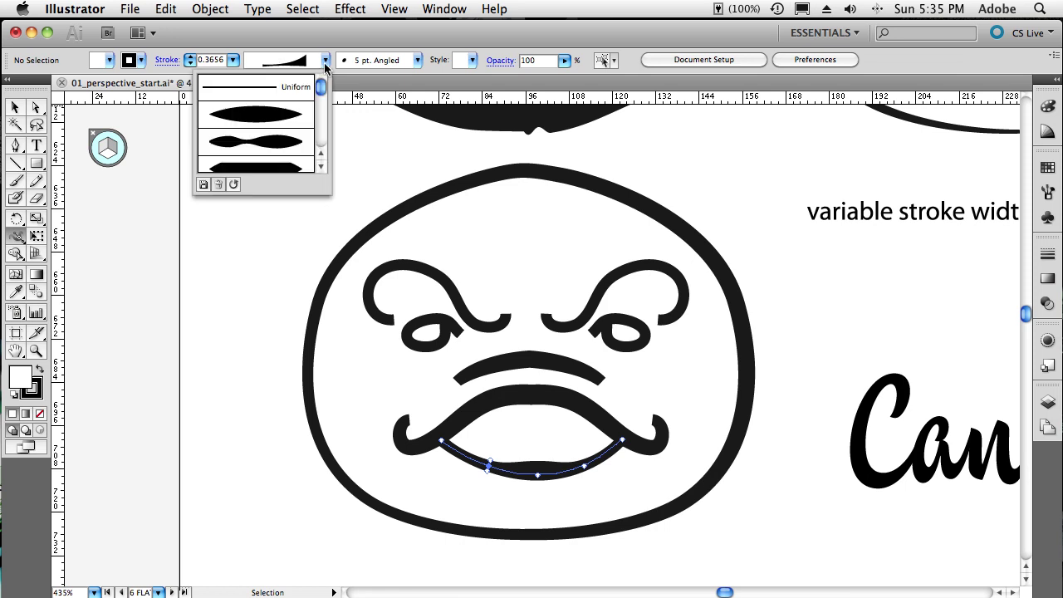
mouse_move(321, 90)
mouse_down()
mouse_move(320, 139)
mouse_move(323, 89)
mouse_up()
click(349, 110)
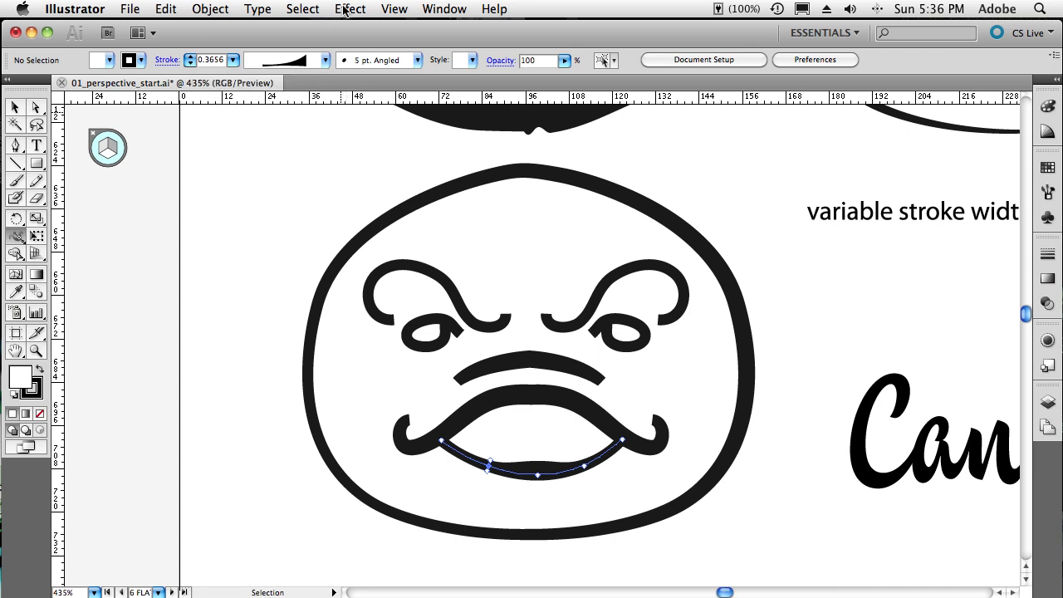
click(394, 8)
scroll(572, 500, down, 5)
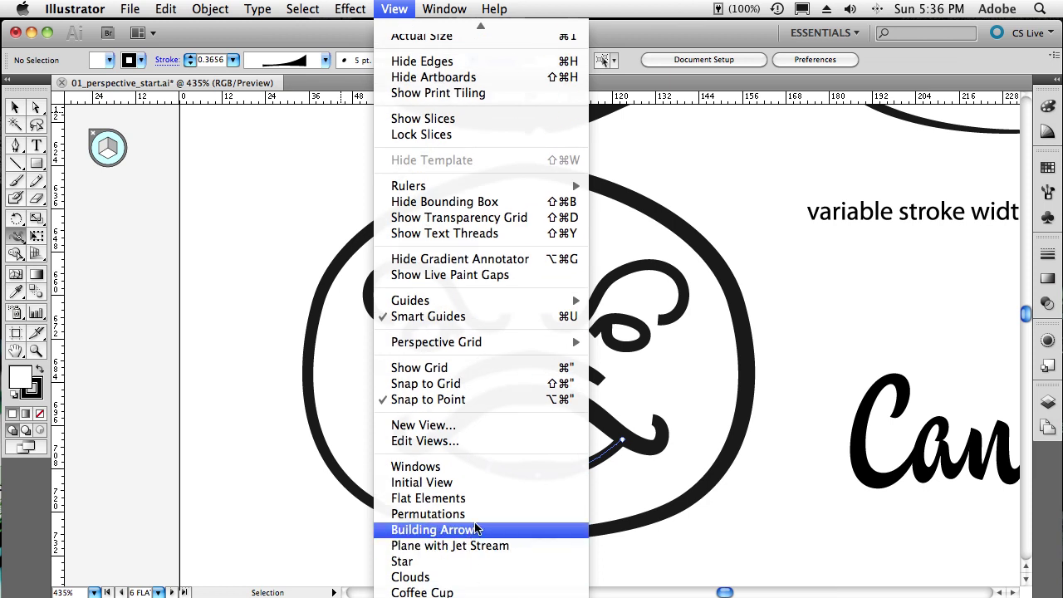
click(411, 545)
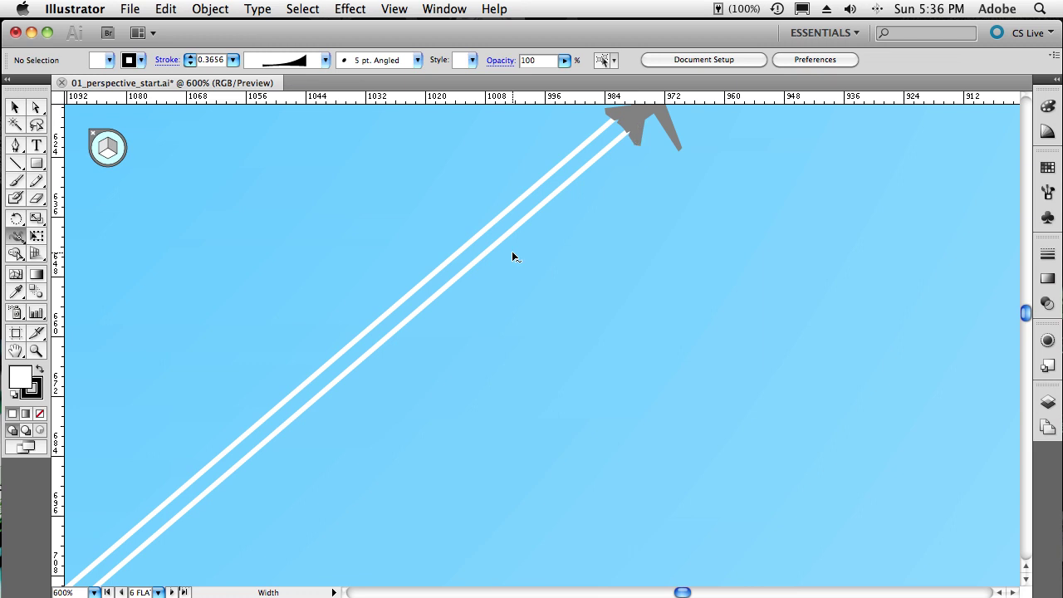
Bring the contrail path forward and add width points that widen it mid-length and taper it toward the plane.
key(v)
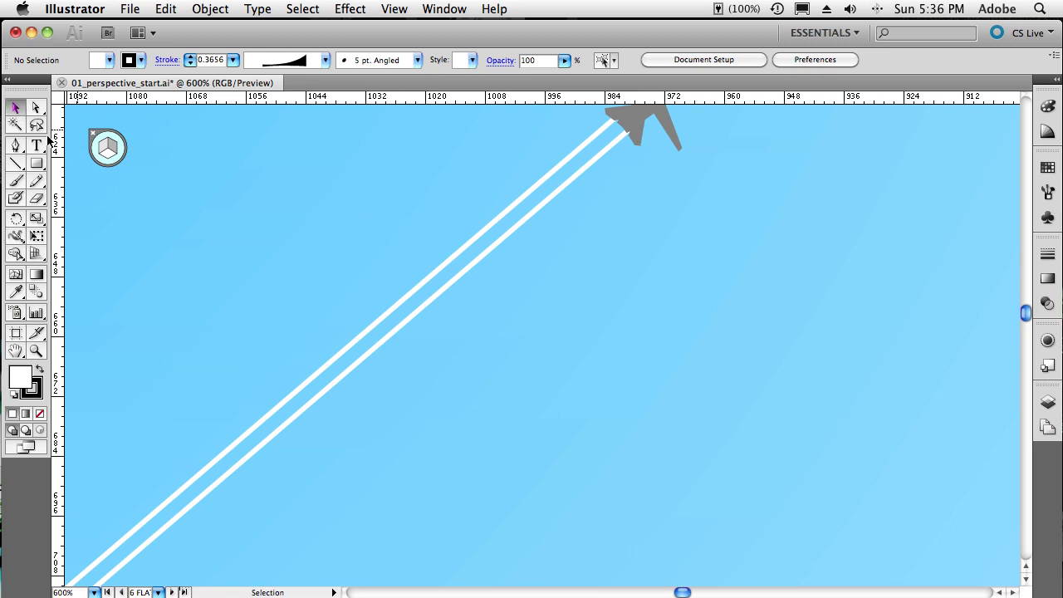
click(387, 307)
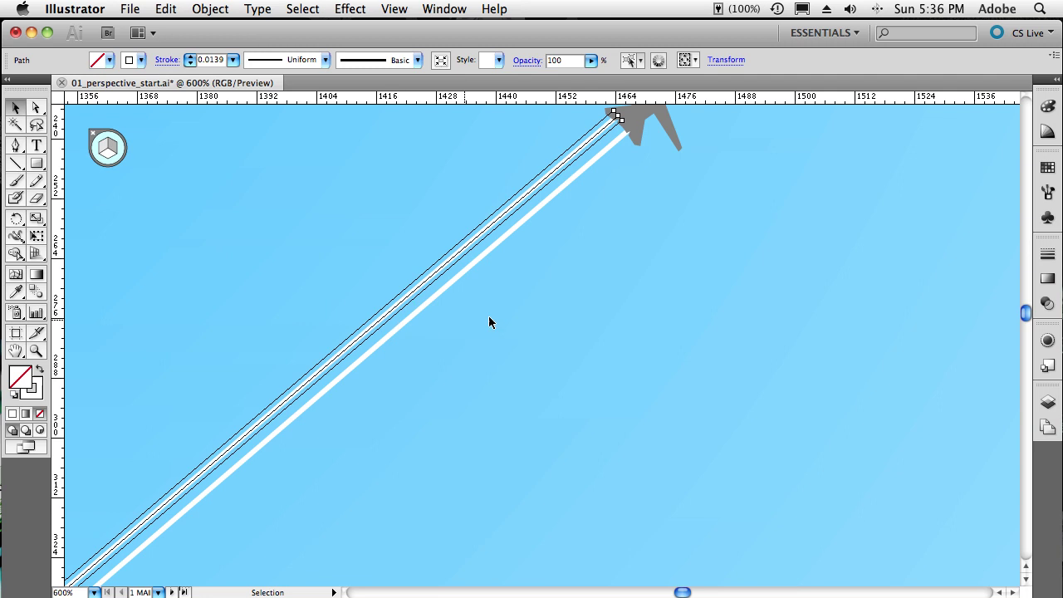
key(super+z)
click(15, 236)
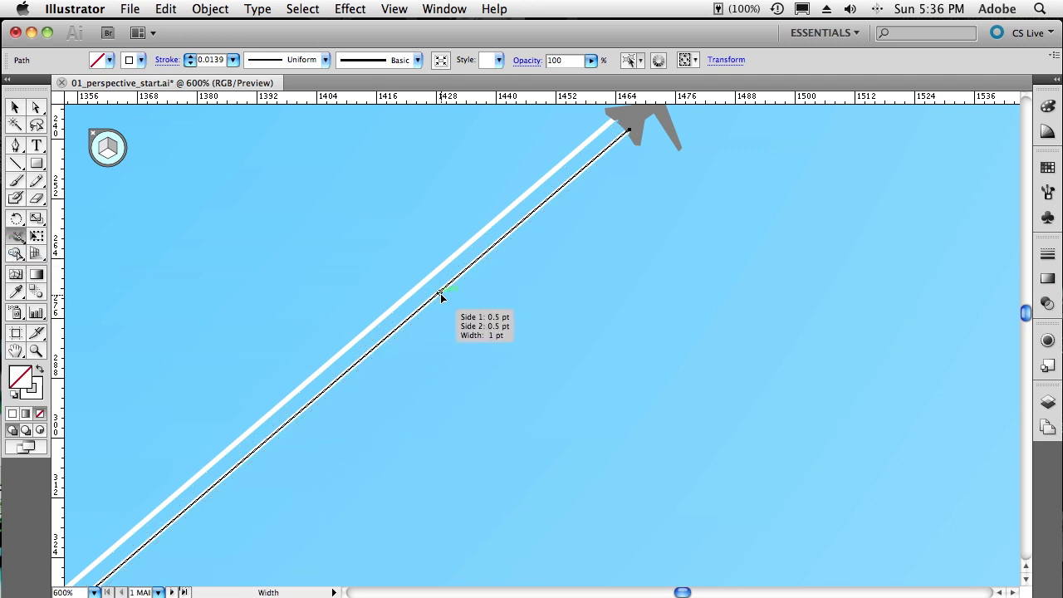
drag(440, 294, 440, 297)
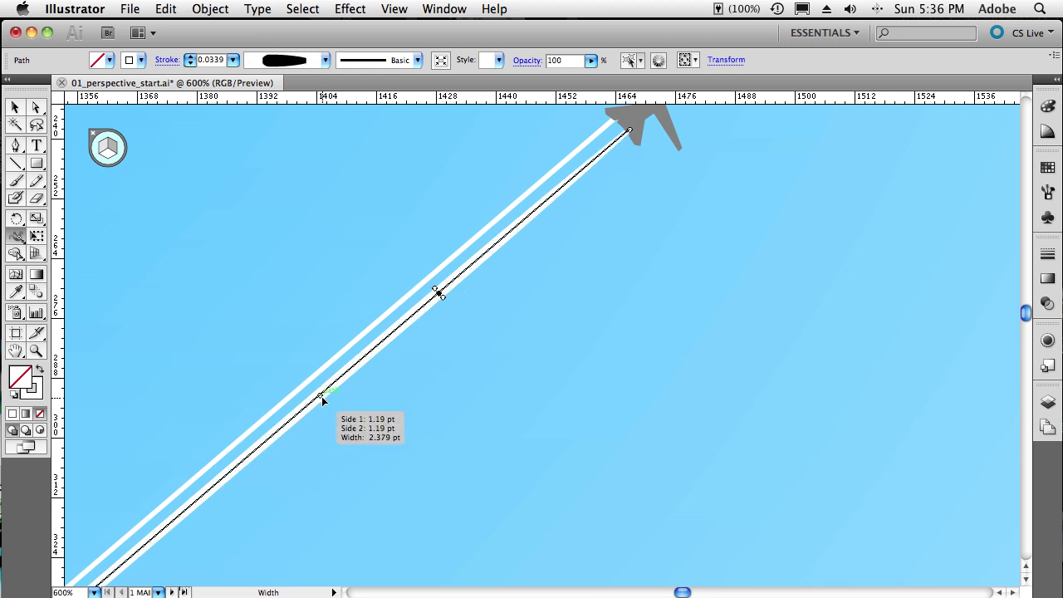
drag(322, 395, 322, 404)
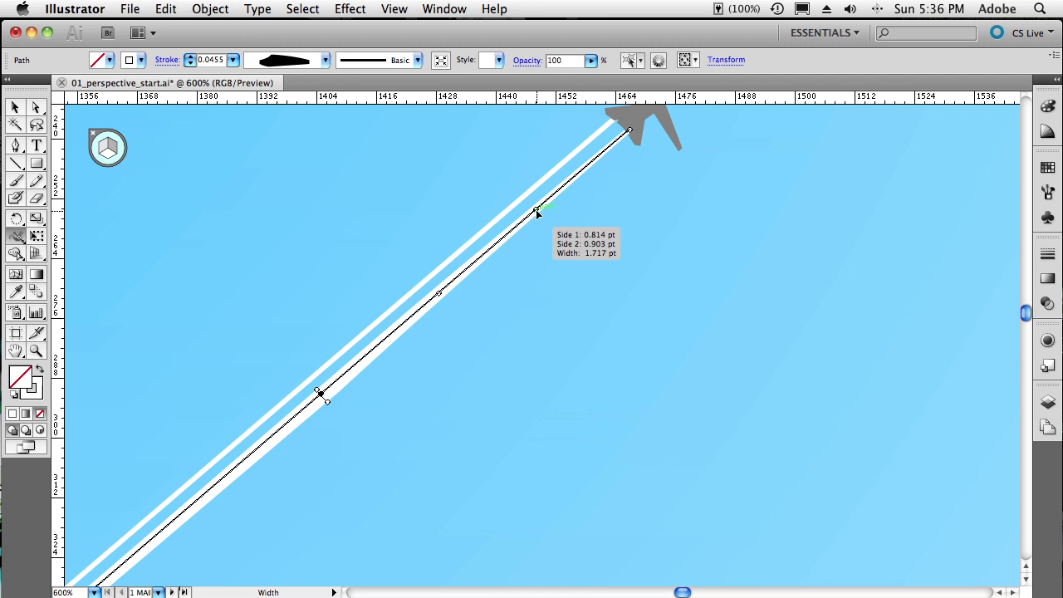
drag(536, 209, 537, 212)
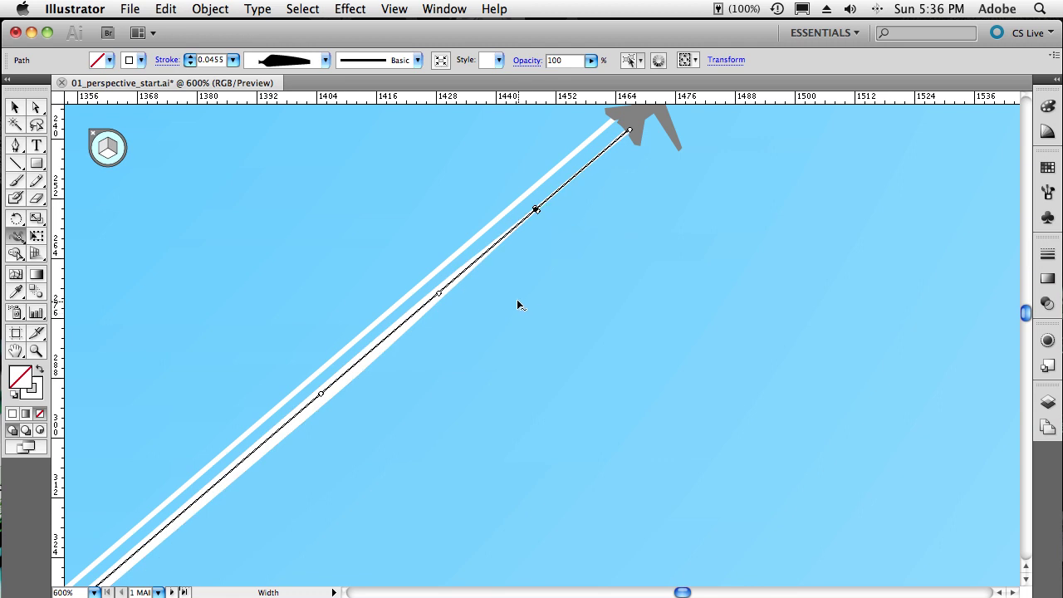
click(15, 107)
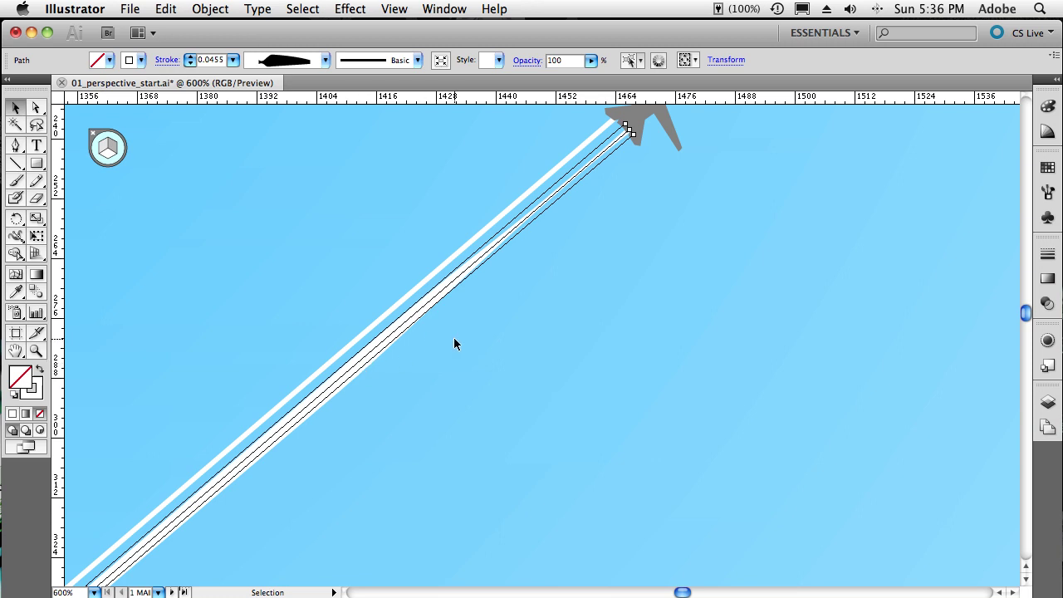
Add the contrail's width shape to the profiles list under the name 'Jet Stream 2'.
click(325, 60)
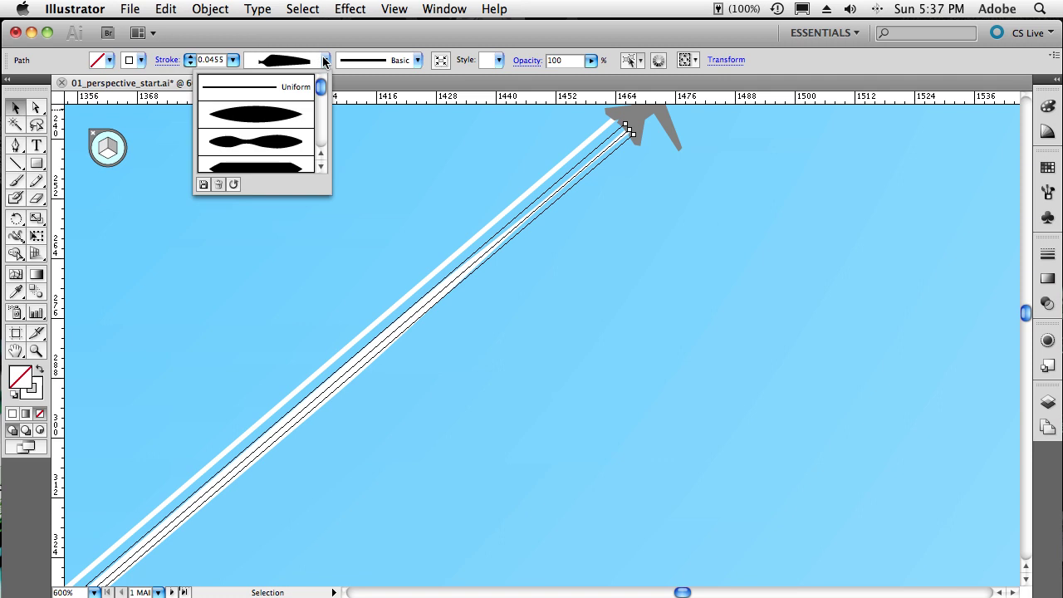
click(204, 186)
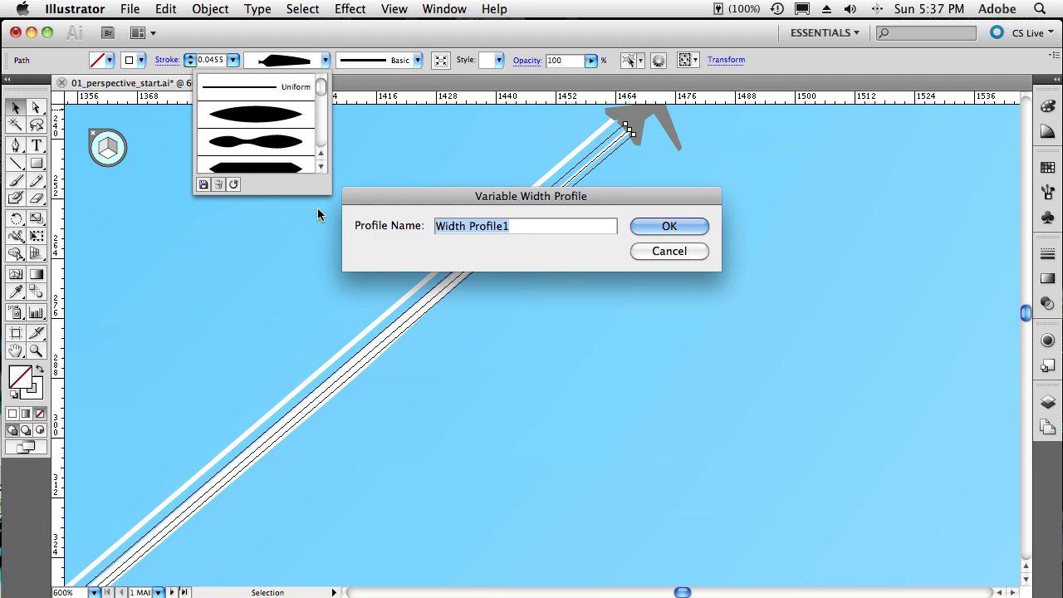
text(Je)
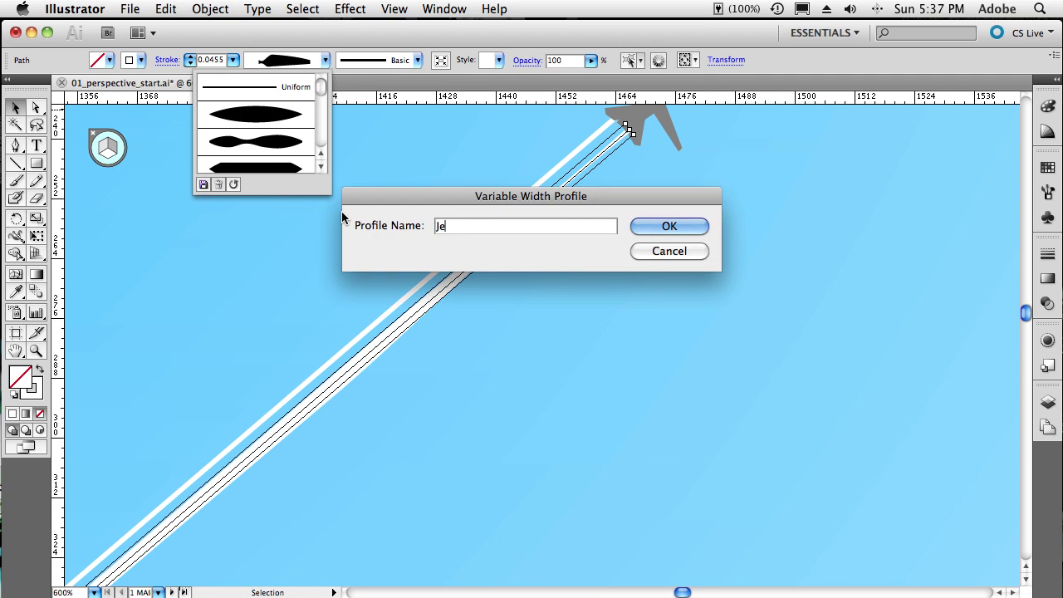
text(t Stream 2)
click(645, 222)
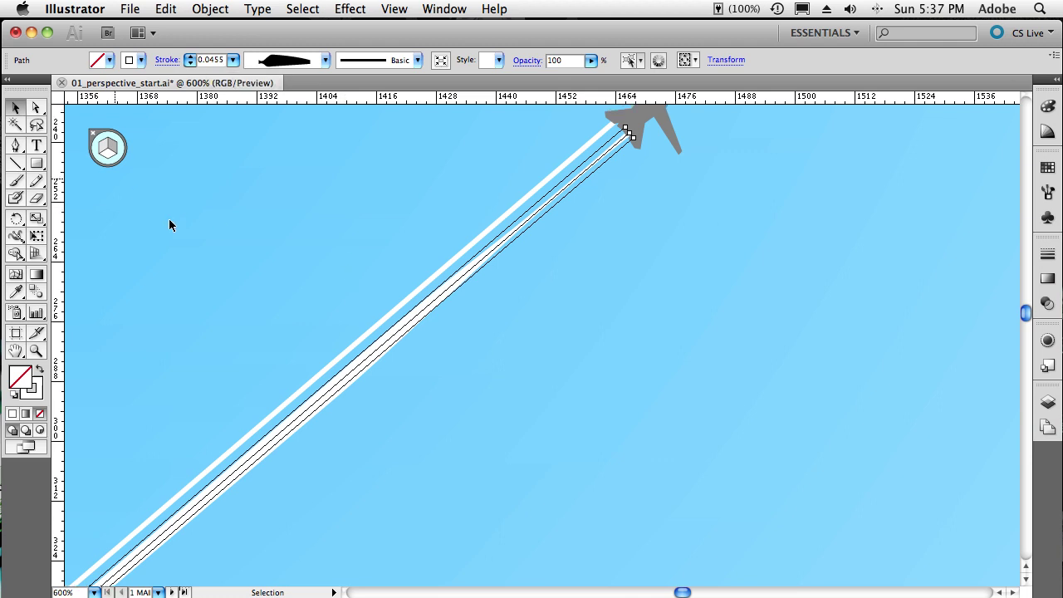
Select the second contrail path and give it the 'Jet Stream 2' variable width profile.
click(359, 334)
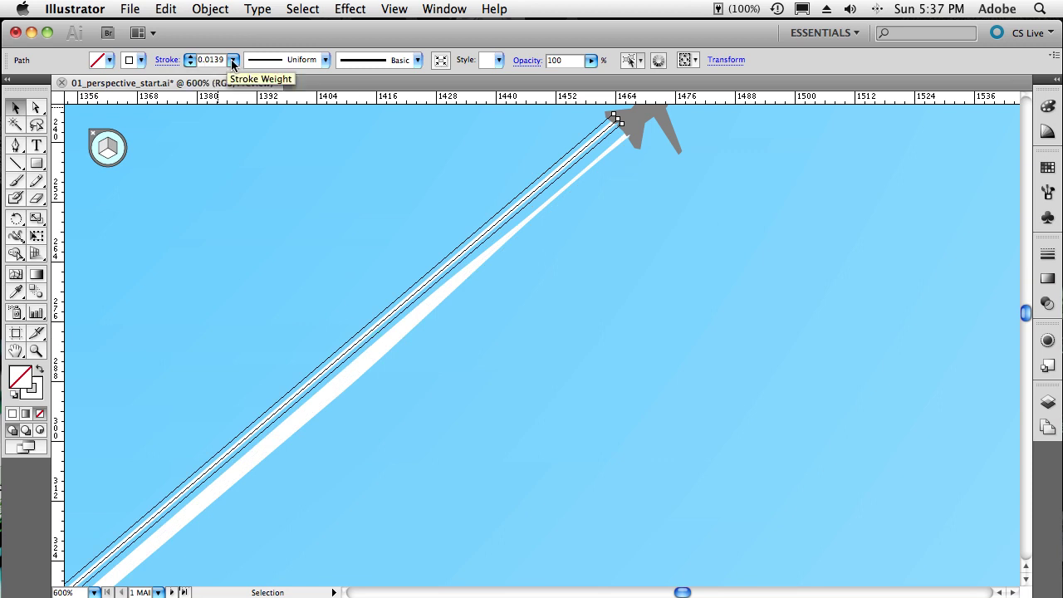
click(325, 61)
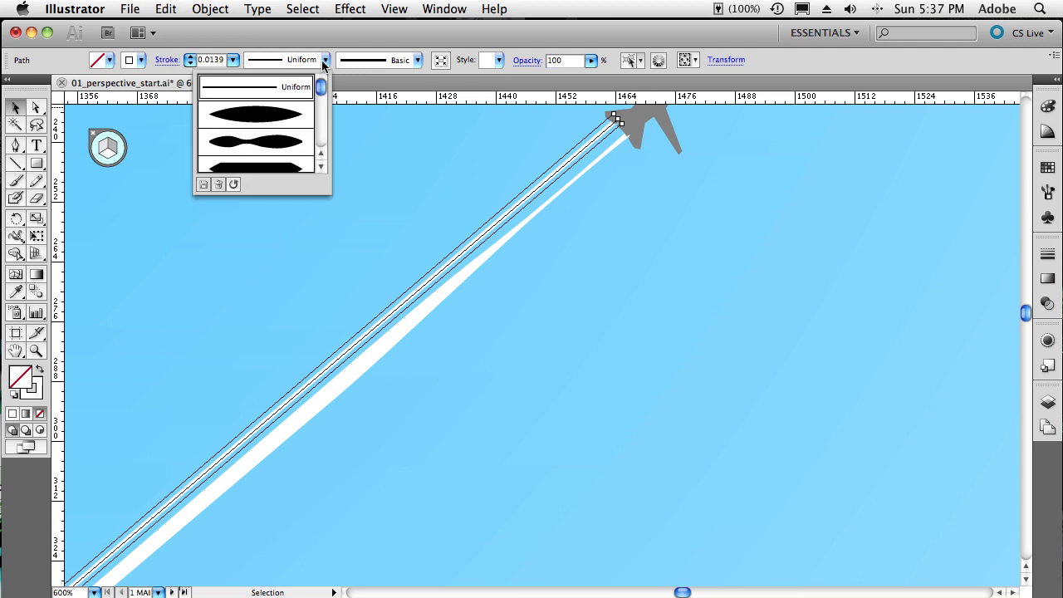
drag(320, 88, 320, 137)
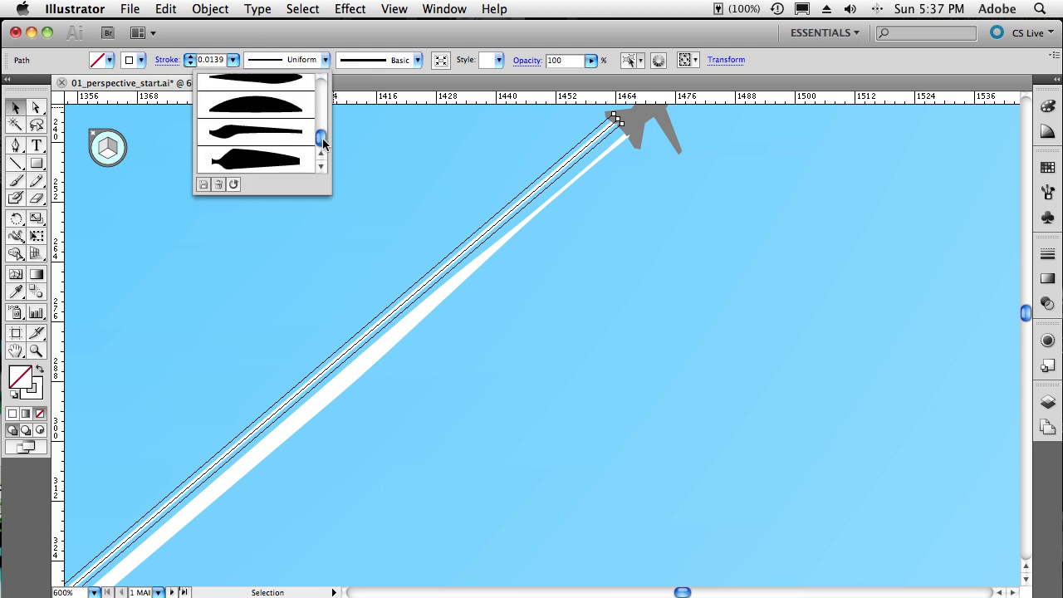
click(272, 161)
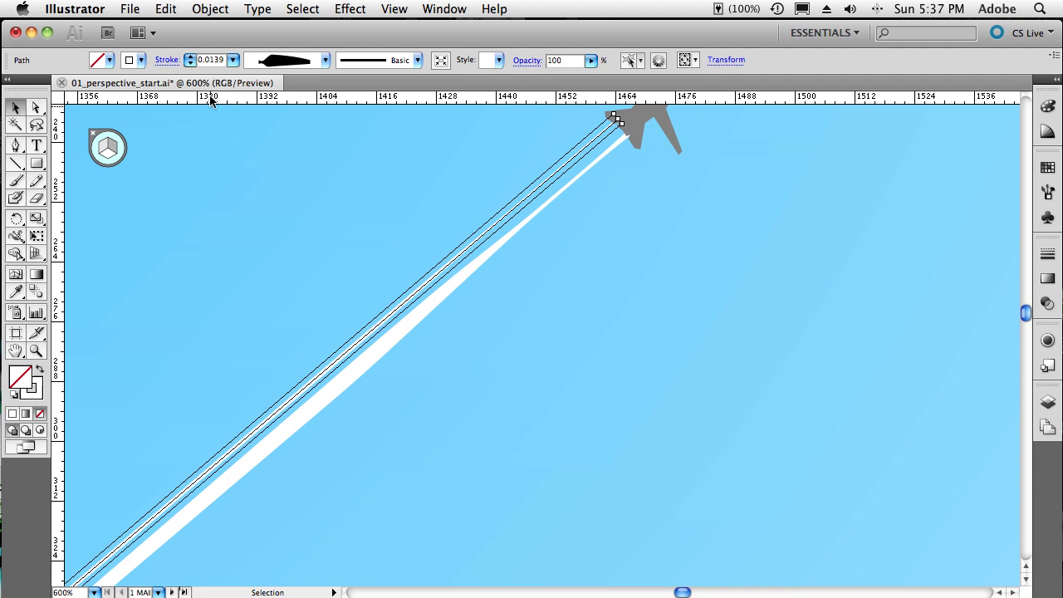
Set the second contrail's stroke weight to 0.0313 in and deselect to preview both trails.
click(164, 64)
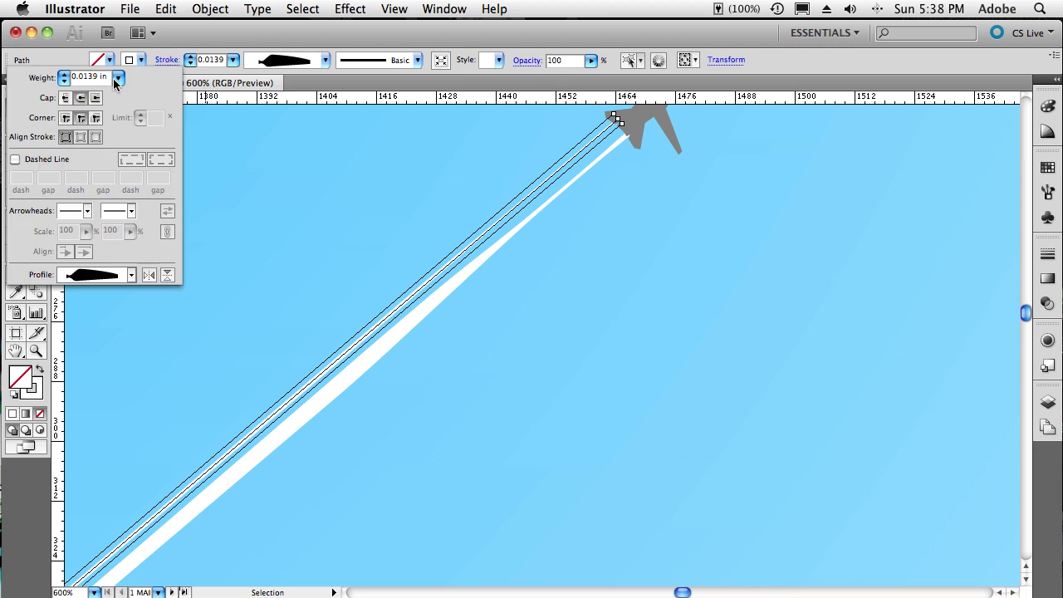
click(158, 55)
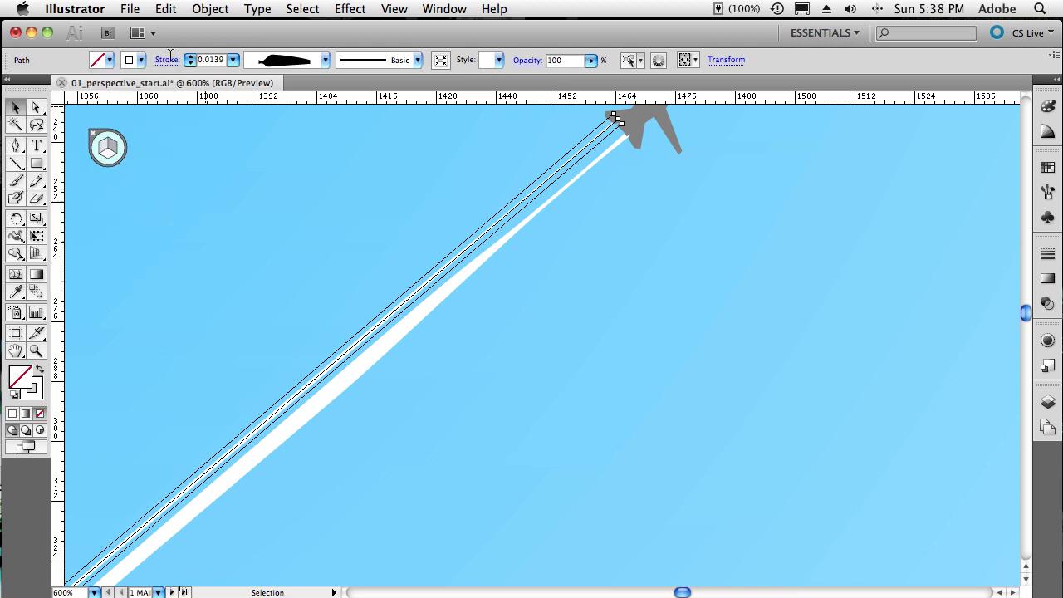
click(233, 60)
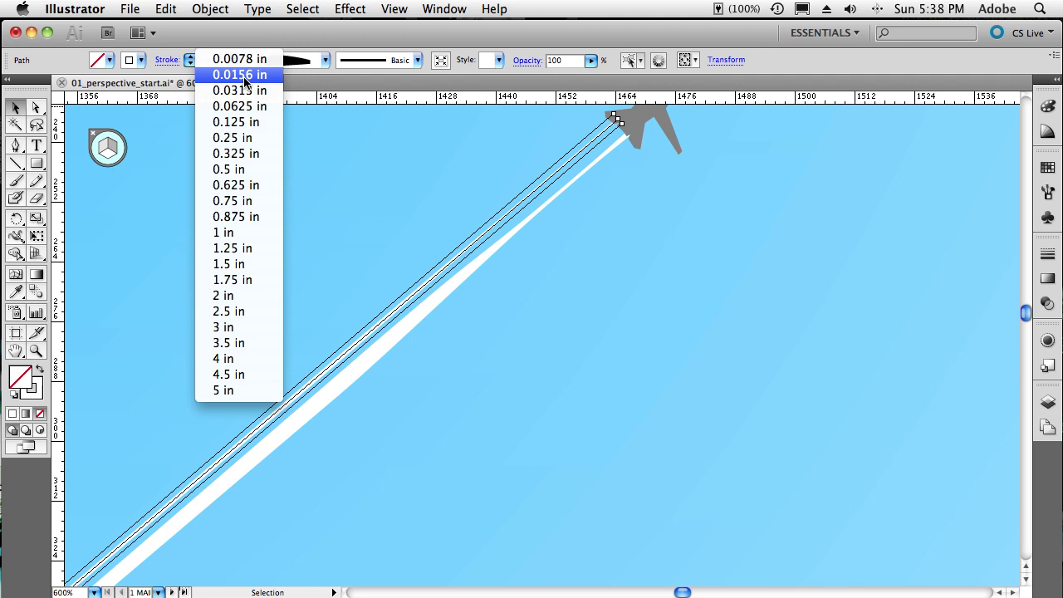
click(245, 76)
click(234, 60)
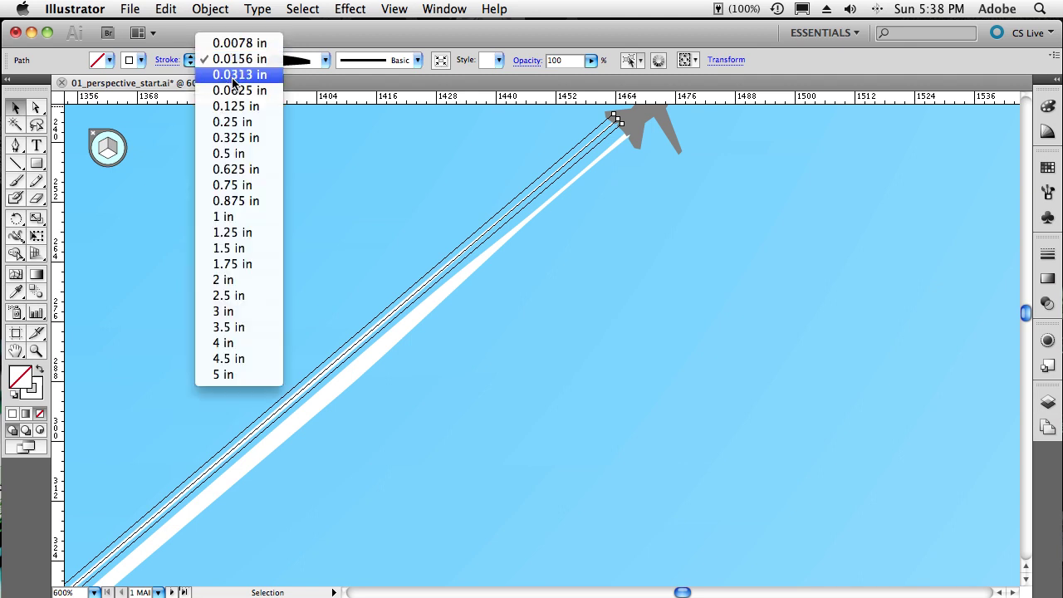
click(236, 76)
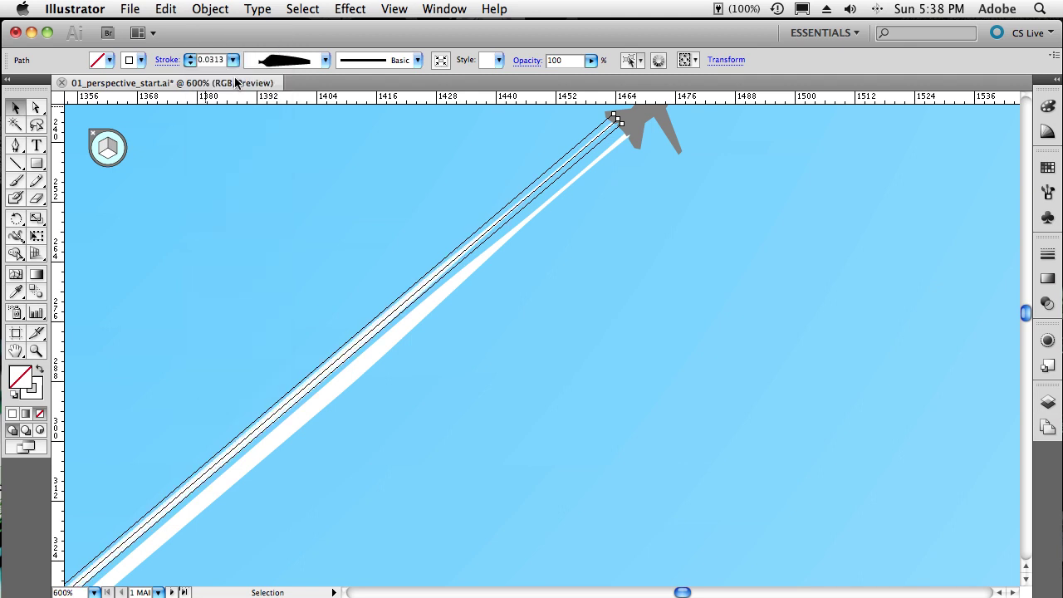
click(249, 196)
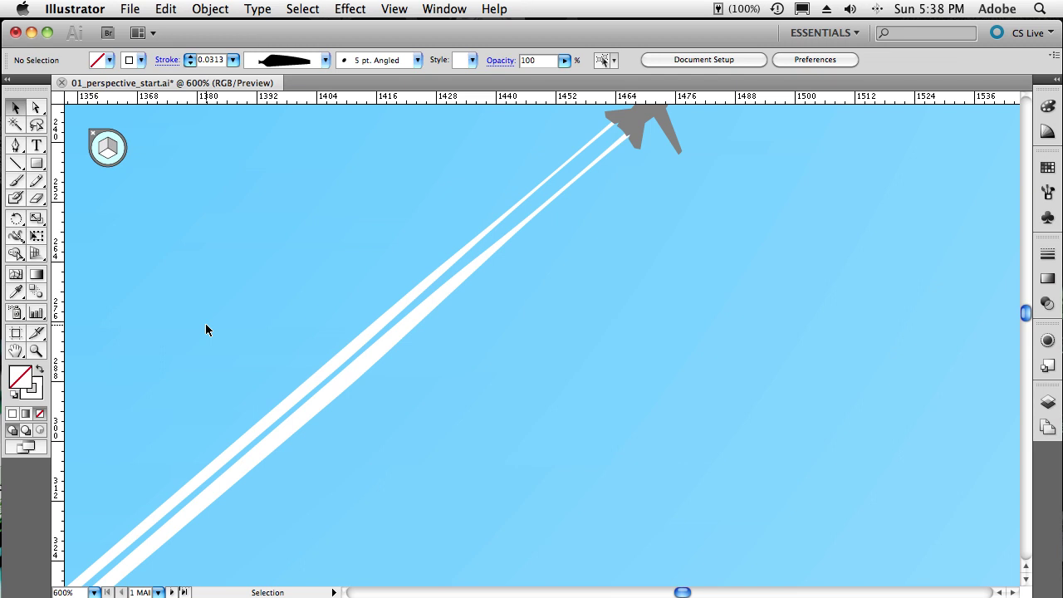
key(super)
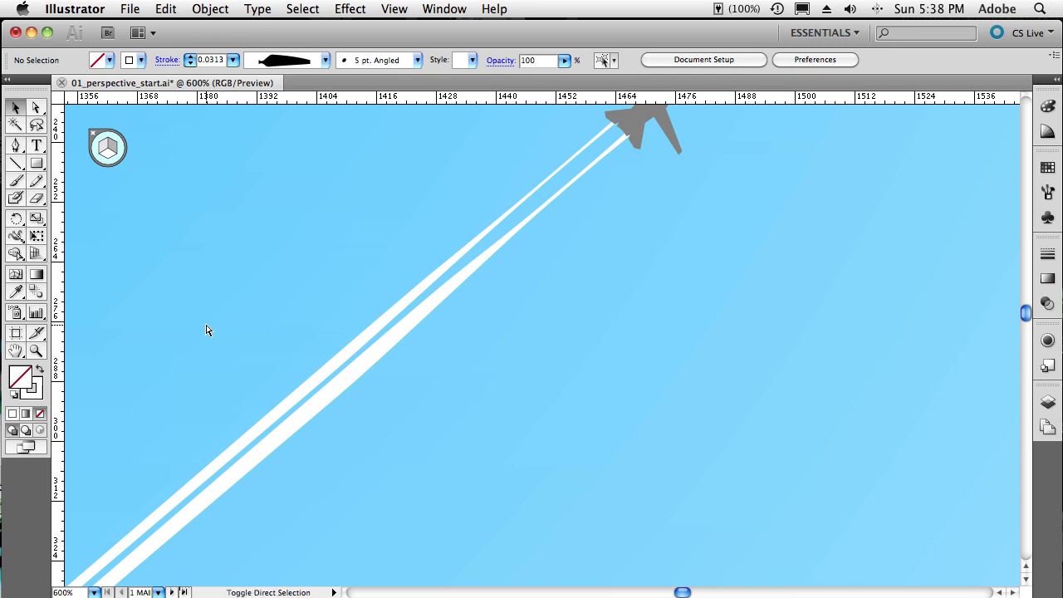